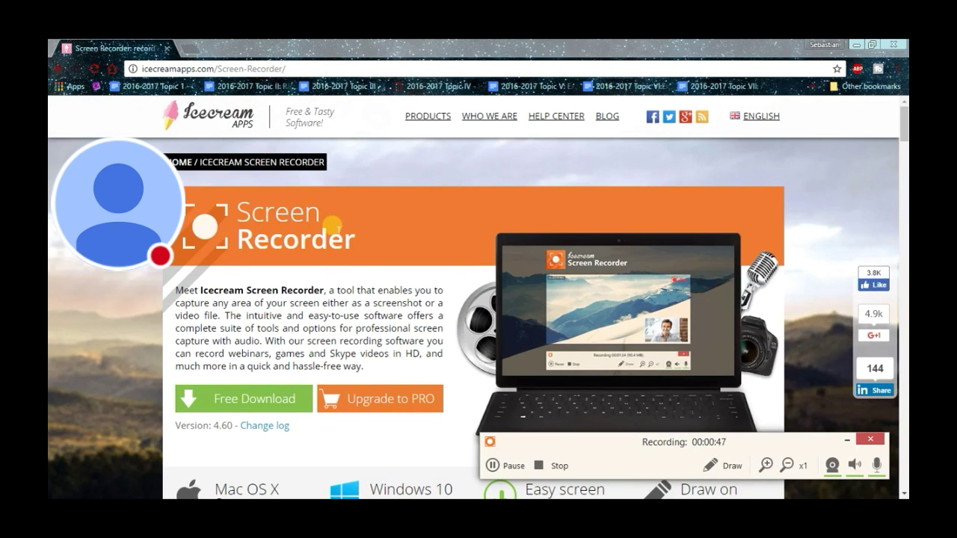
- Dismiss the browser address suggestions and move the recording panel up over the page middle
left_click(288, 68)
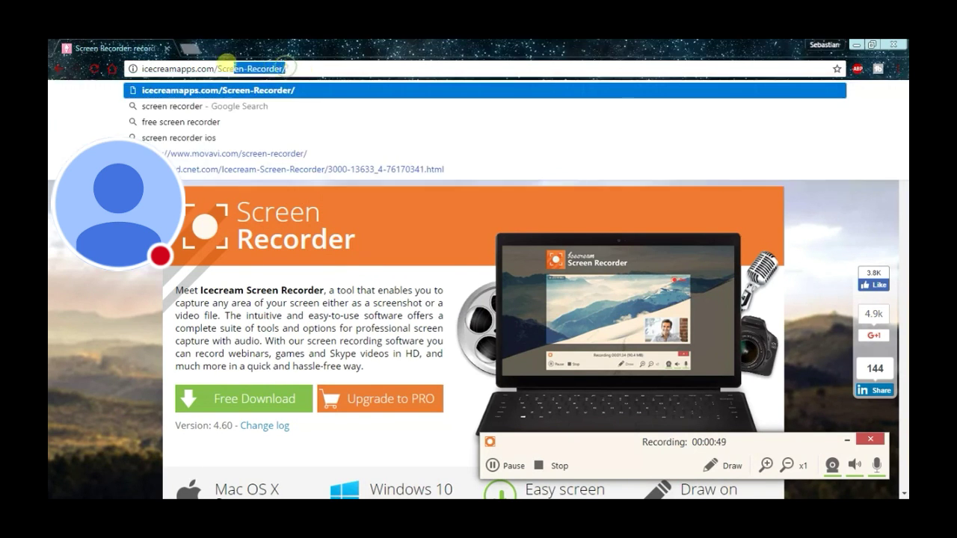
left_click(80, 272)
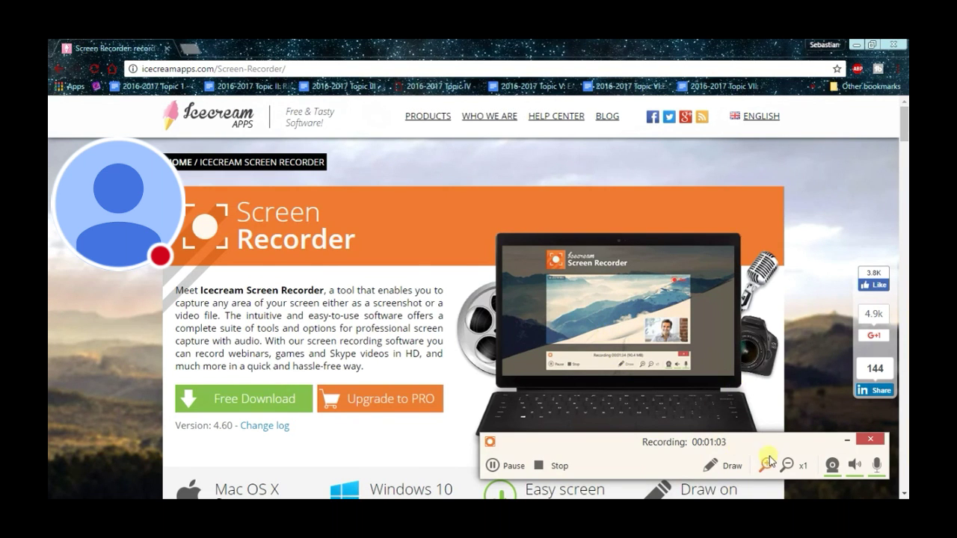
left_click_drag(744, 447, 487, 307)
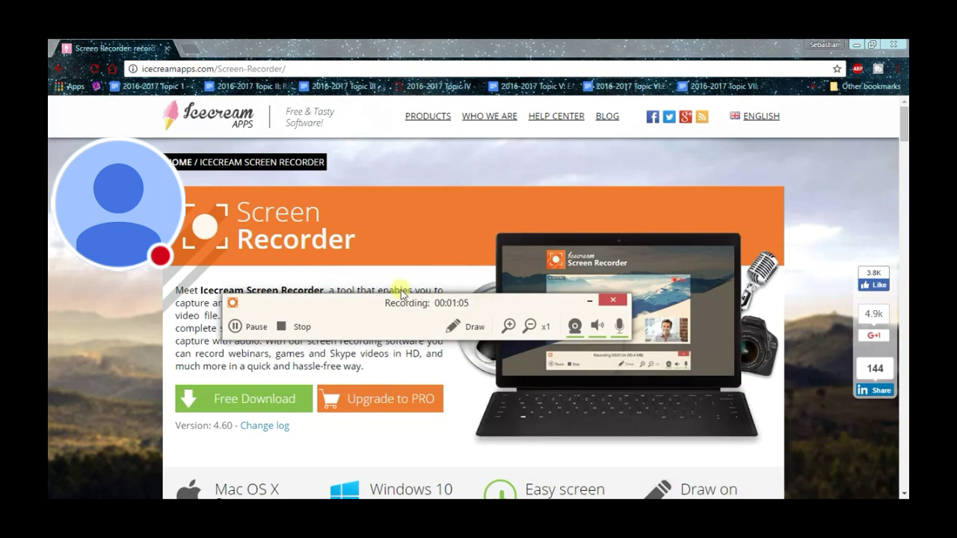
- Zoom the recording to x4, nudge the panel up-left, then cycle zoom x1, x2, x1
left_click(508, 326)
left_click(508, 325)
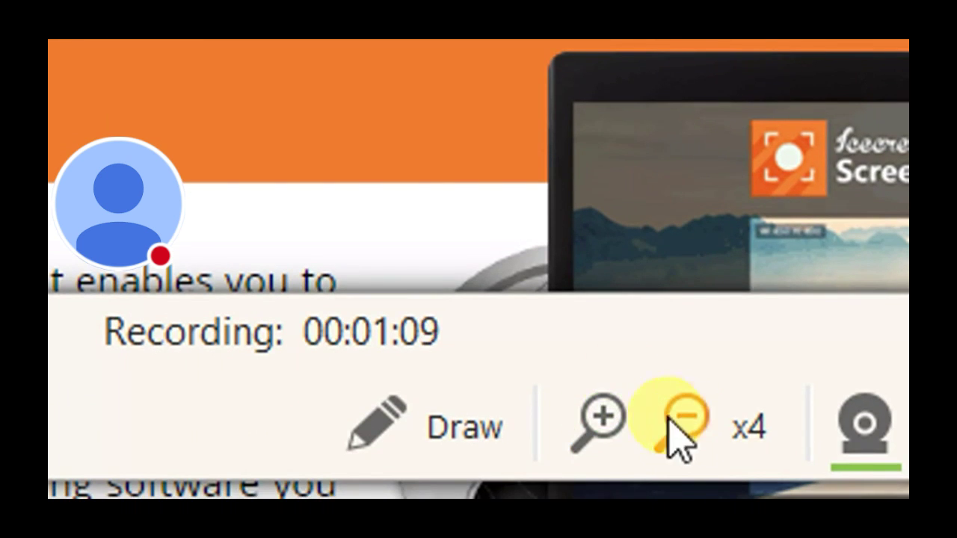
left_click_drag(642, 374, 501, 247)
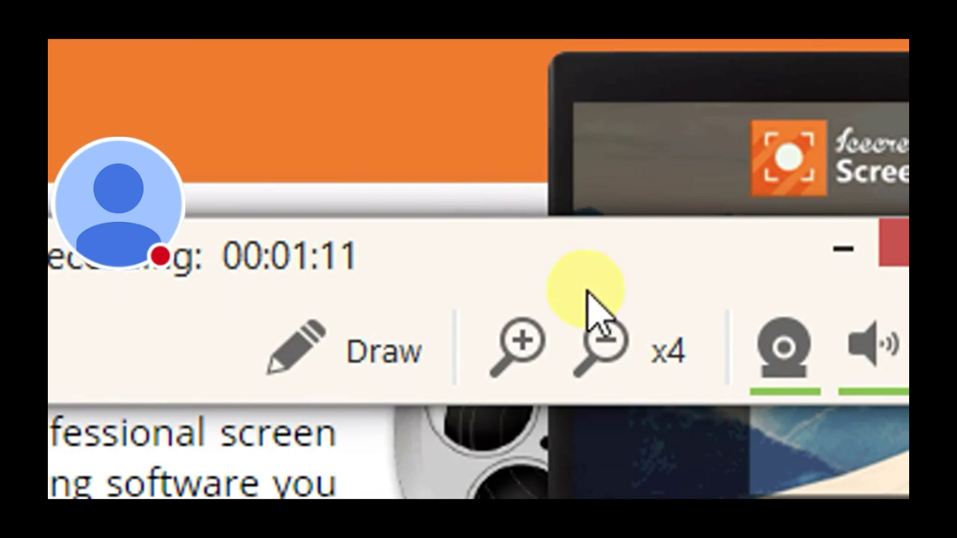
left_click(602, 344)
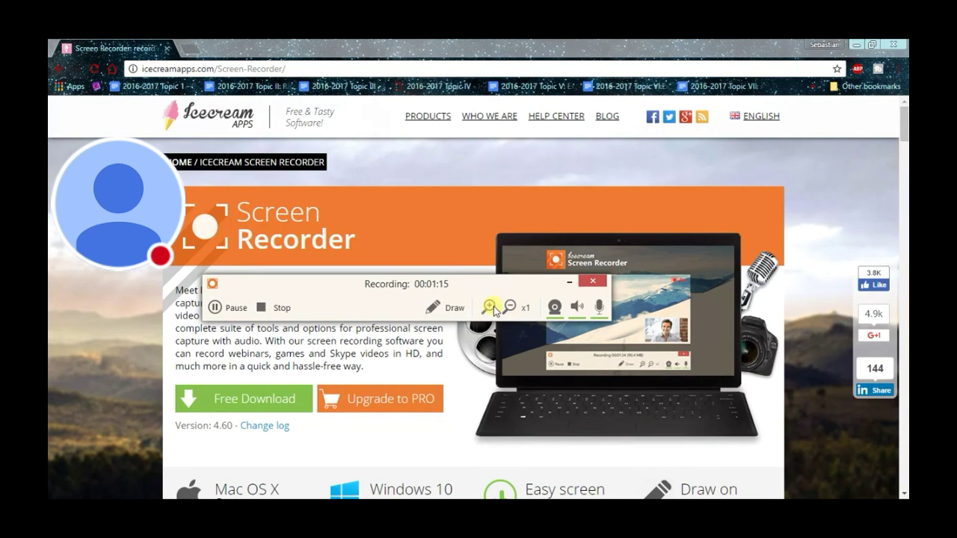
left_click(490, 307)
left_click(505, 307)
left_click(524, 344)
- Check the microphone level, then return to the system sound volume showing 40%
left_click(575, 307)
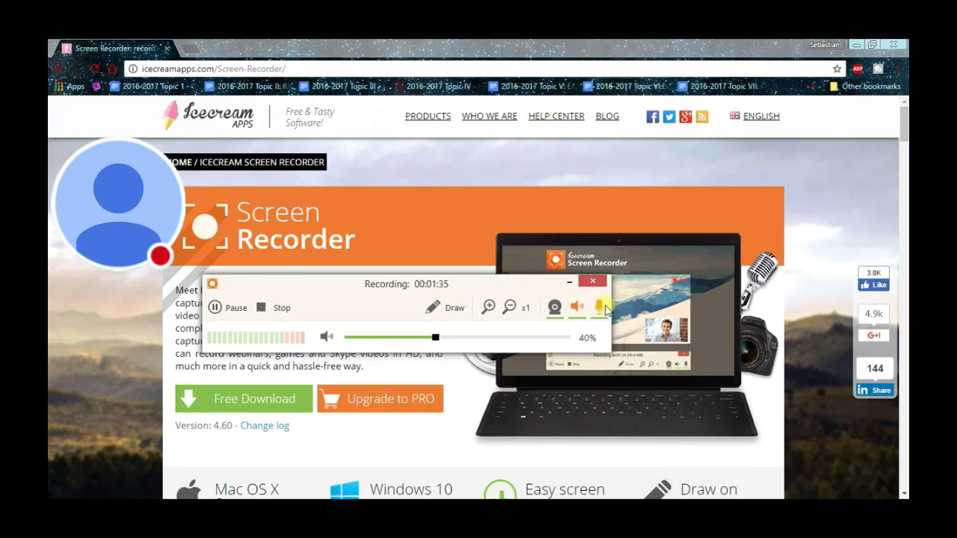
left_click(599, 306)
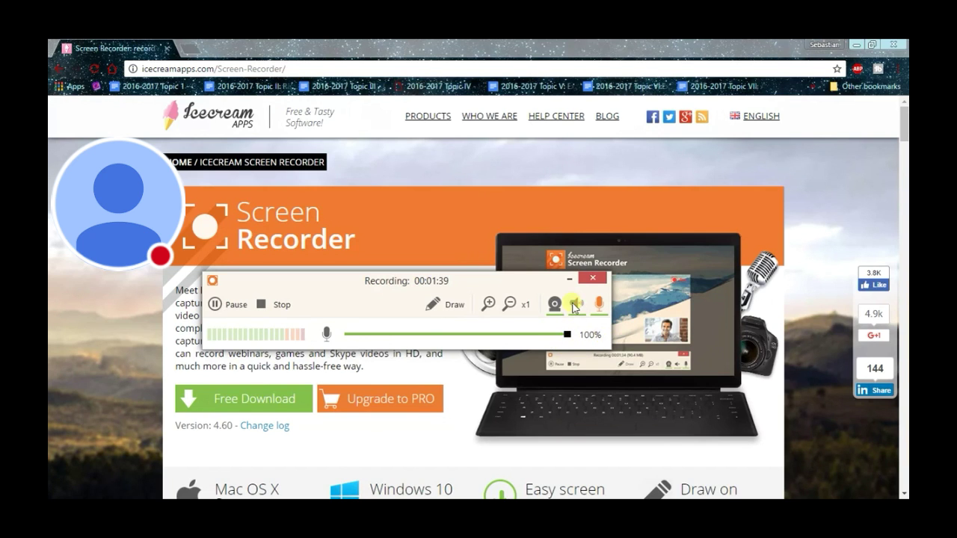
left_click(574, 307)
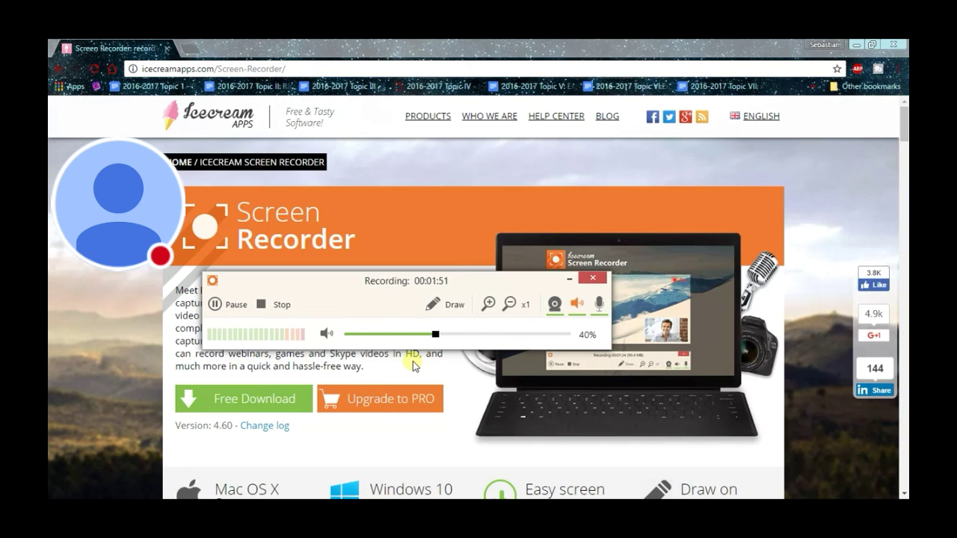
- Open the Draw toolbar, pick the T text tool, then switch drawing mode off
left_click(454, 304)
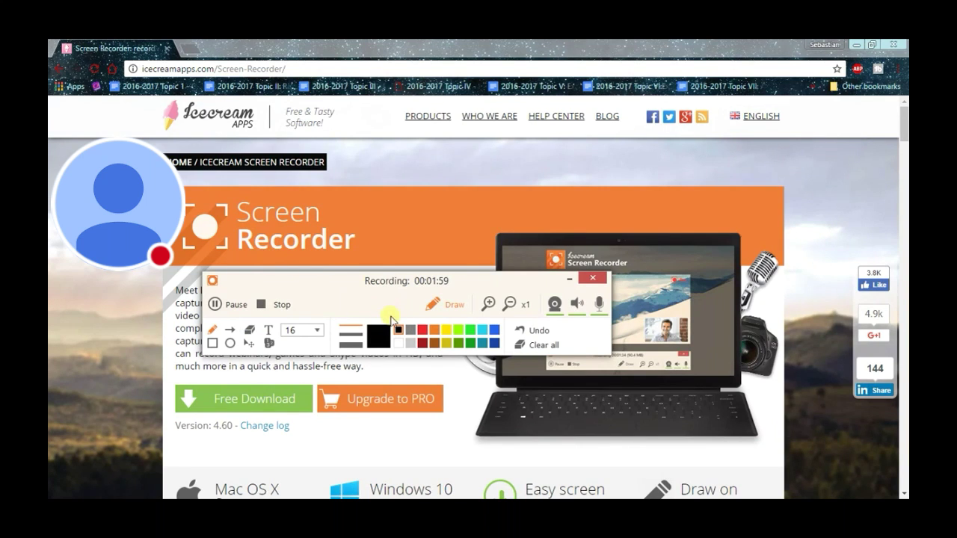
left_click(269, 331)
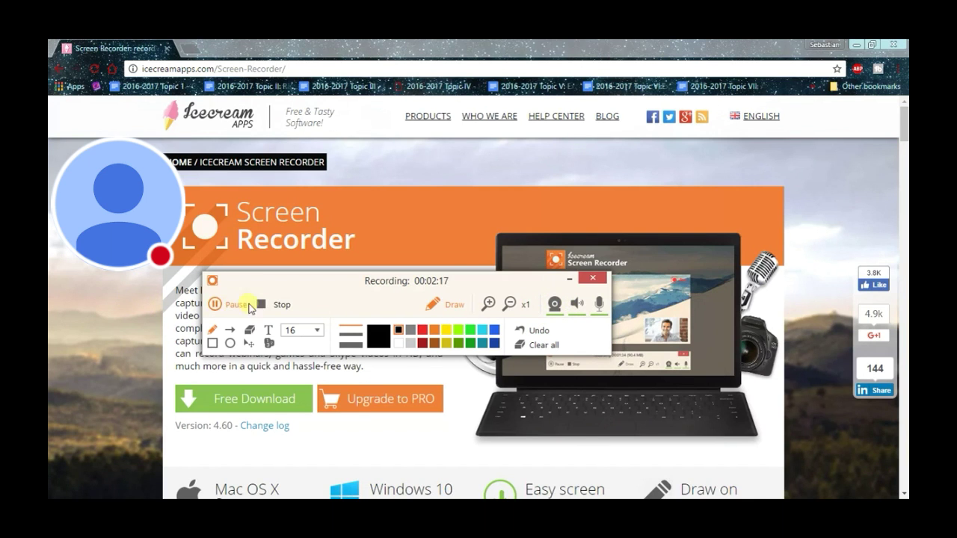
left_click(452, 308)
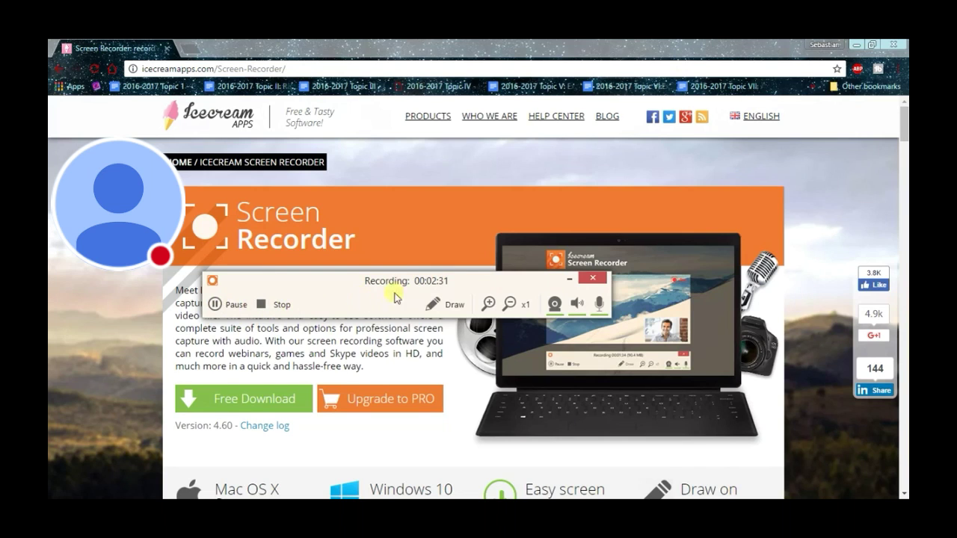
- Drag the recording panel up and to the right, higher on the screen
mouse_move(439, 284)
left_mouse_down()
mouse_move(483, 169)
mouse_move(398, 203)
left_mouse_up()
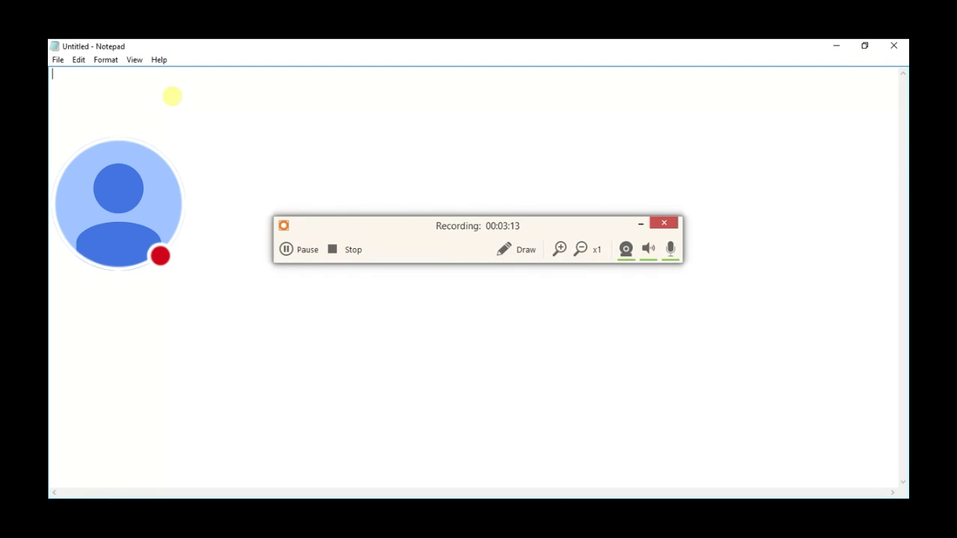
- Type the shortcut notes 'Pause the video: …-Shift' and 'Stop the video: Crt-Shift-S'
type("Pause the video: Crt")
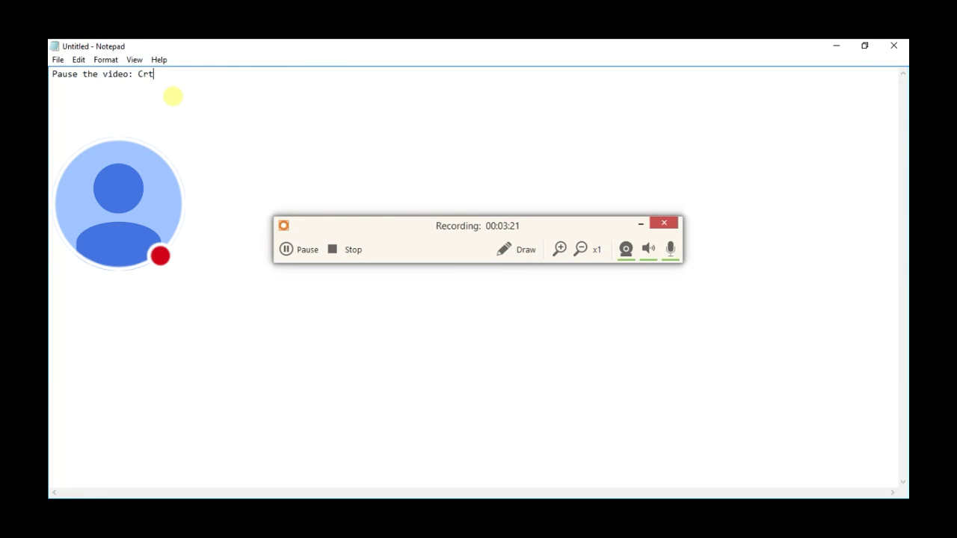
type("Shift")
type("Stop the video: ")
type("Crt")
type("-Shi")
type("ft-")
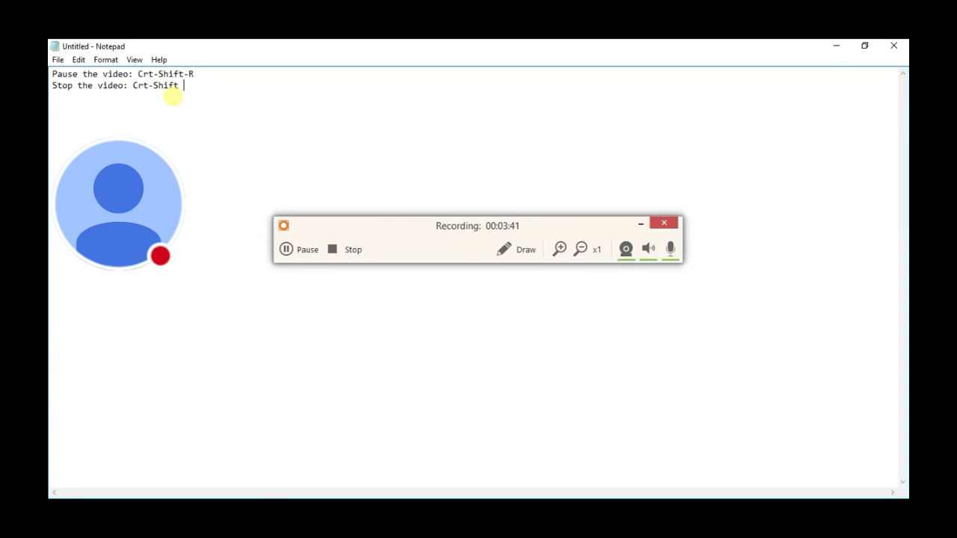
type("S")
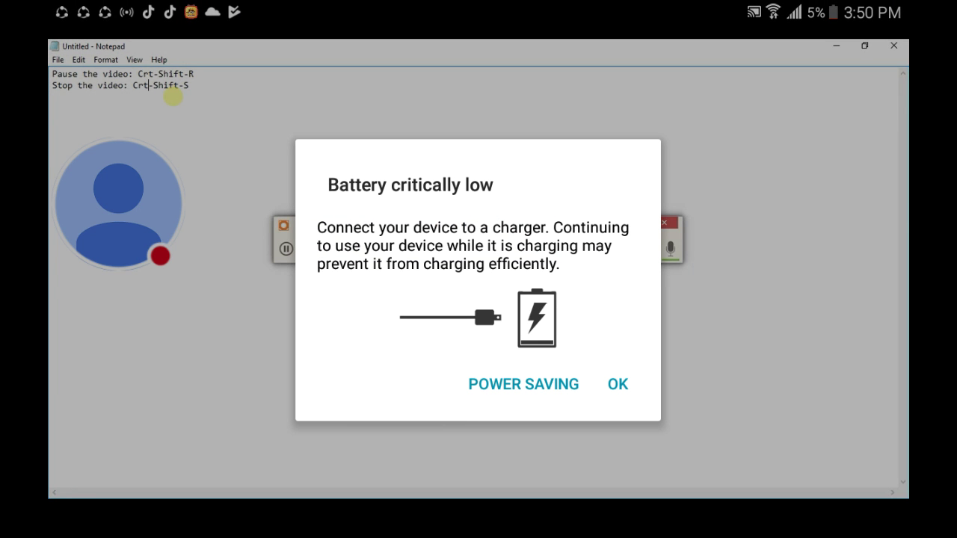
- Correct the misspelled 'Crt' to 'Ctrl' on both the stop and pause lines
key("BackSpace")
key("BackSpace")
type("trl")
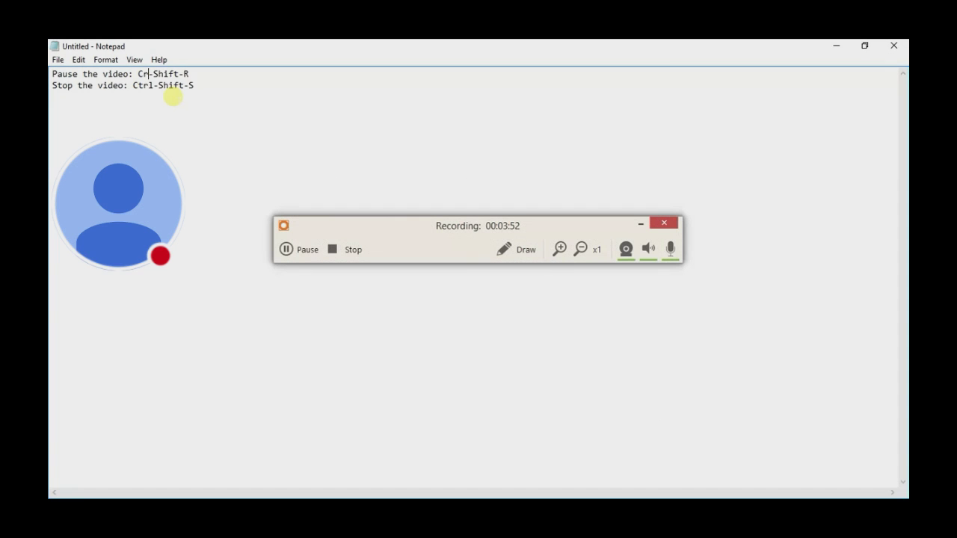
key("Up")
key("BackSpace")
key("BackSpace")
type("trl")
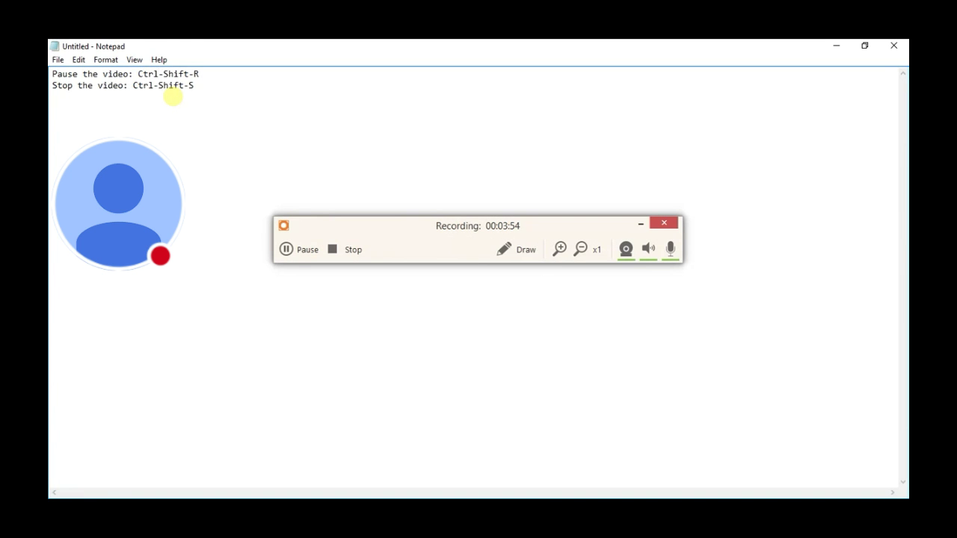
key("Right")
key("Right")
key("Right")
key("Right")
- Move the recording control bar clear of the notes and start a new line below them
mouse_move(501, 223)
left_mouse_down()
mouse_move(579, 160)
mouse_move(472, 142)
left_mouse_up()
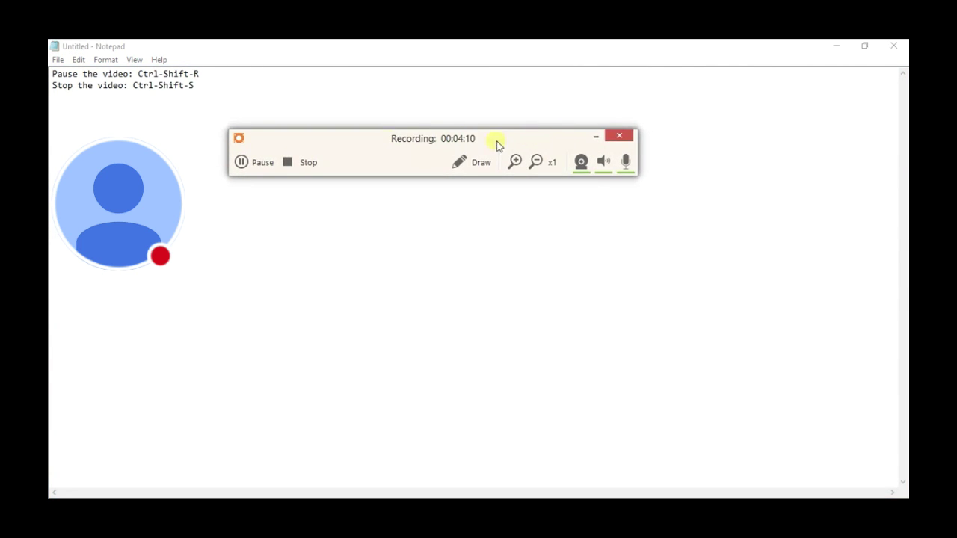
left_click_drag(470, 137, 514, 159)
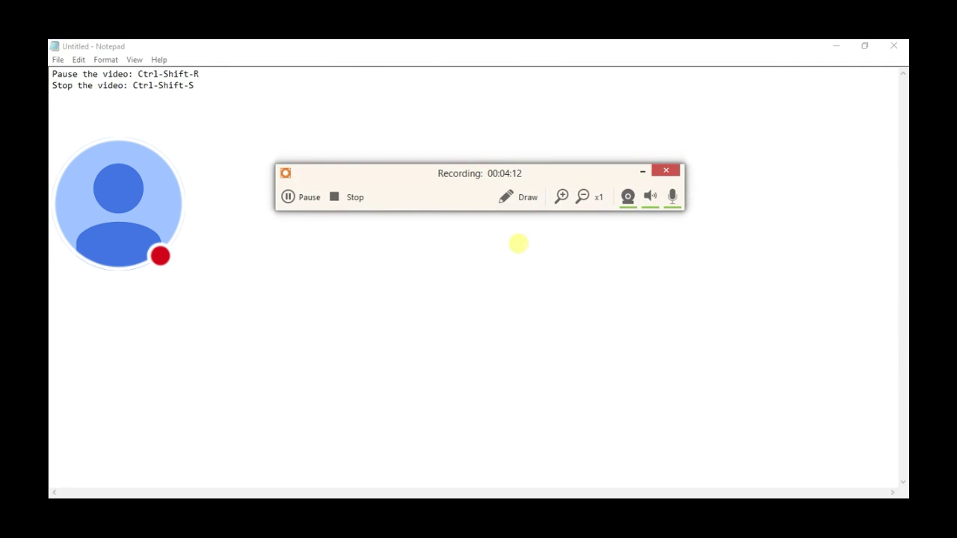
left_click(232, 86)
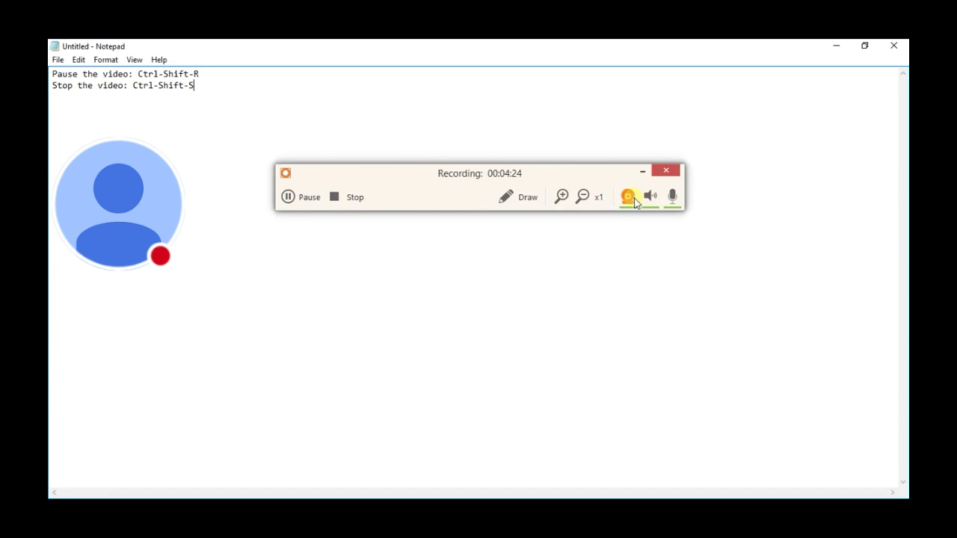
left_click(231, 99)
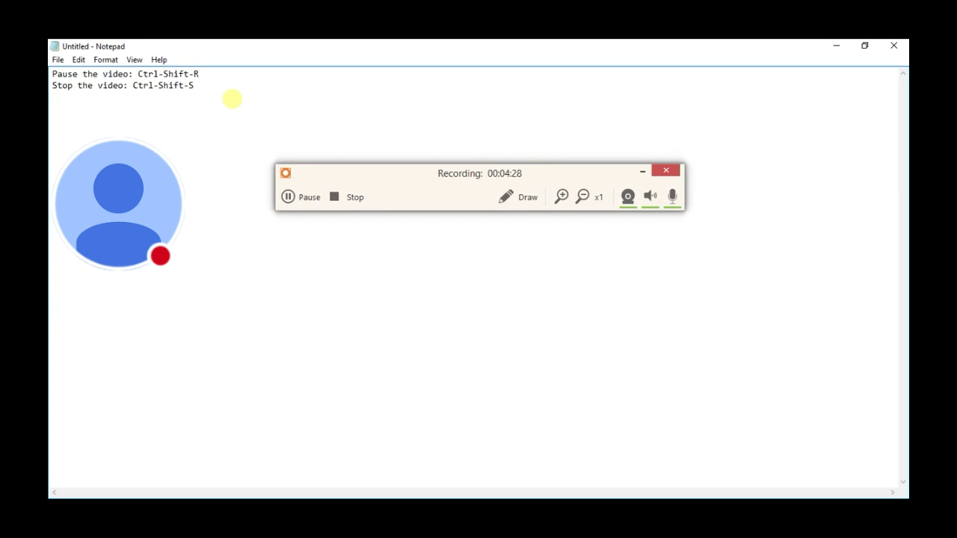
- Add the line 'Show the hotbar: Ctrl-Shift-H', fixing the 'htbar' typo, then select all and deselect
type("Show the ")
type("htbar")
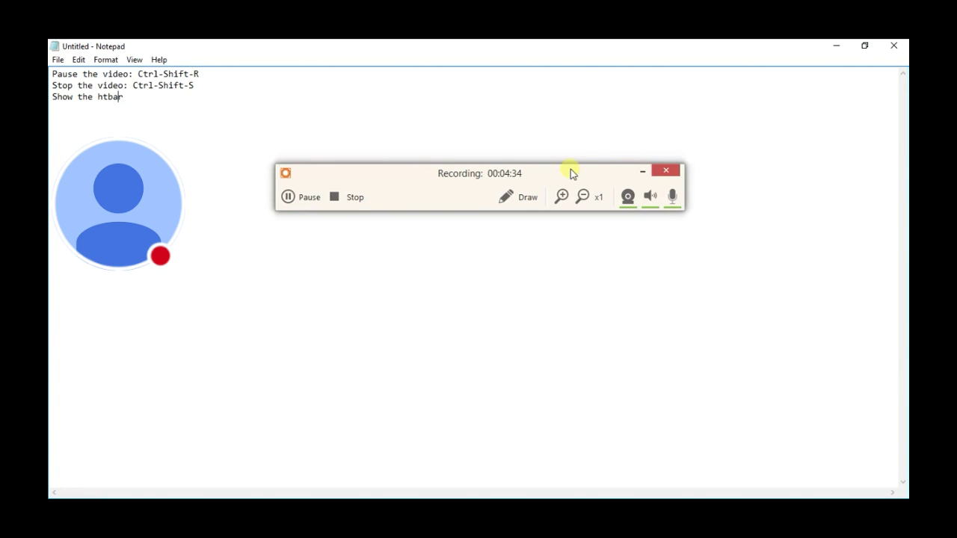
key("Left")
key("Left")
type("otbar:")
type(" C")
type("trl")
type("-Shif")
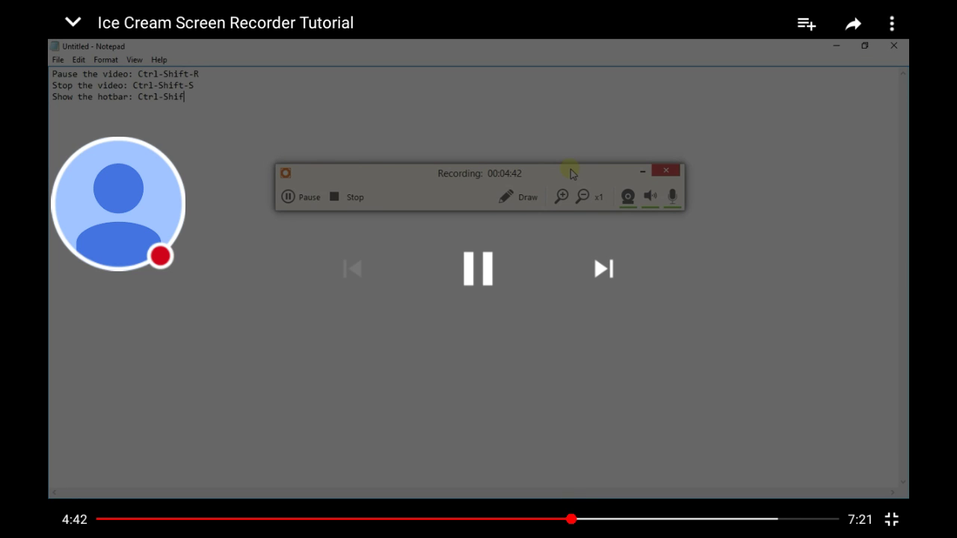
type("t-H")
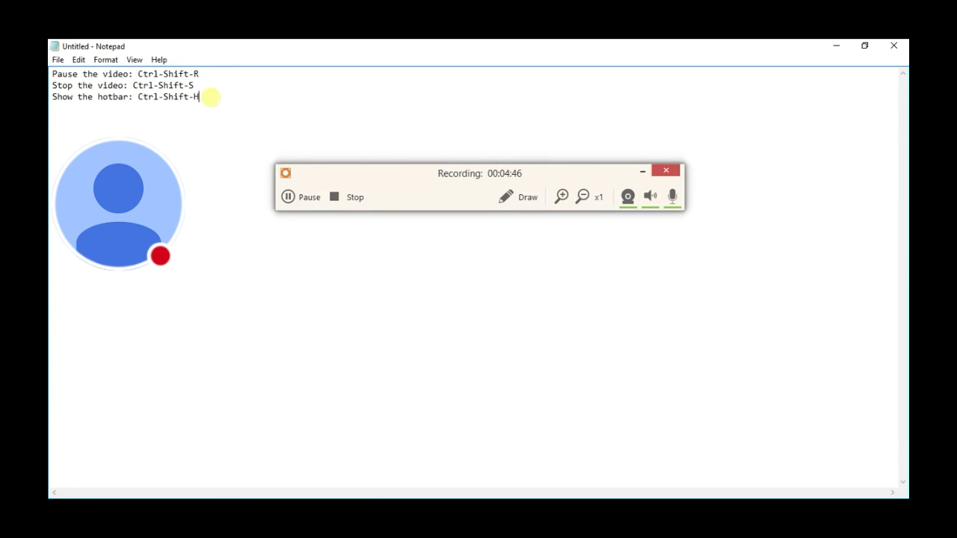
key("ctrl+a")
left_click(106, 89)
left_click(225, 100)
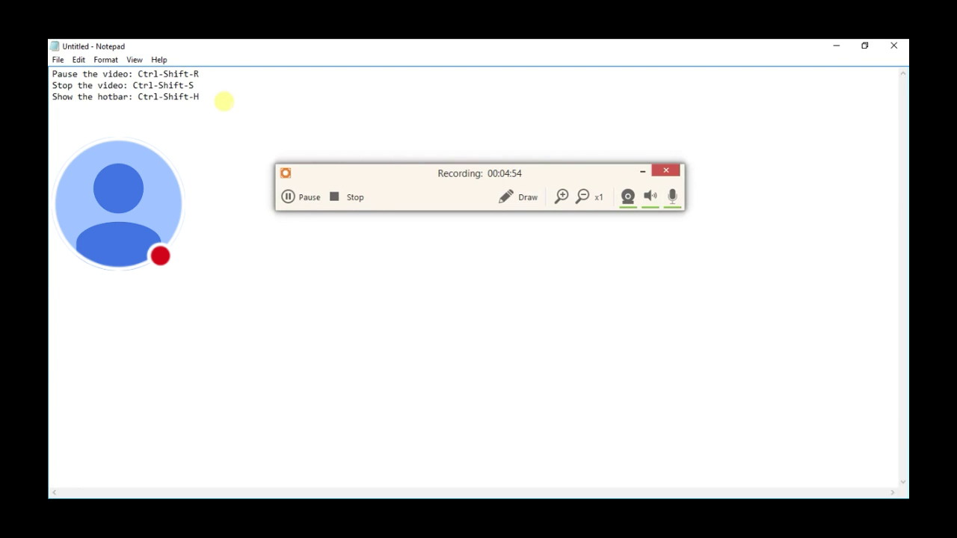
- Shift the recording control bar further right and refocus the Notepad window
left_click_drag(399, 170, 478, 155)
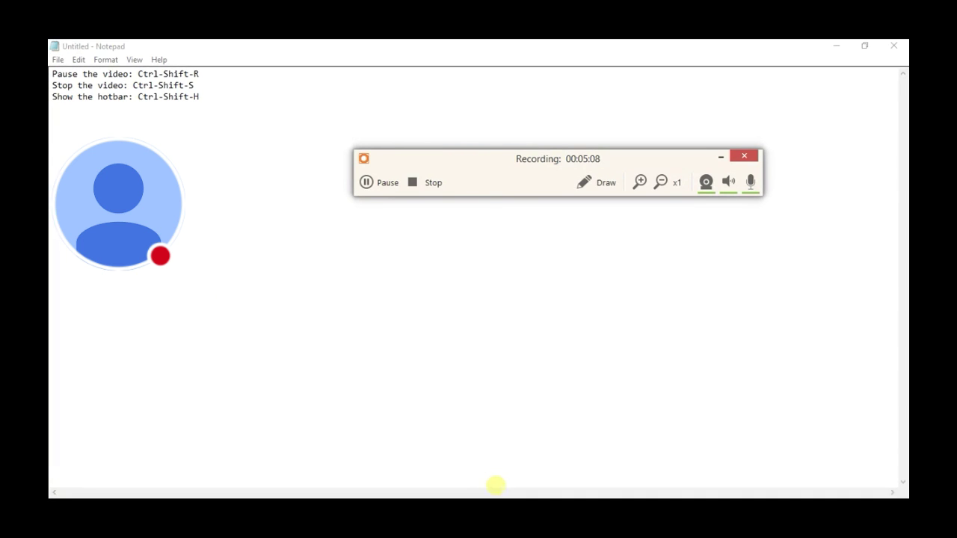
left_click(480, 477)
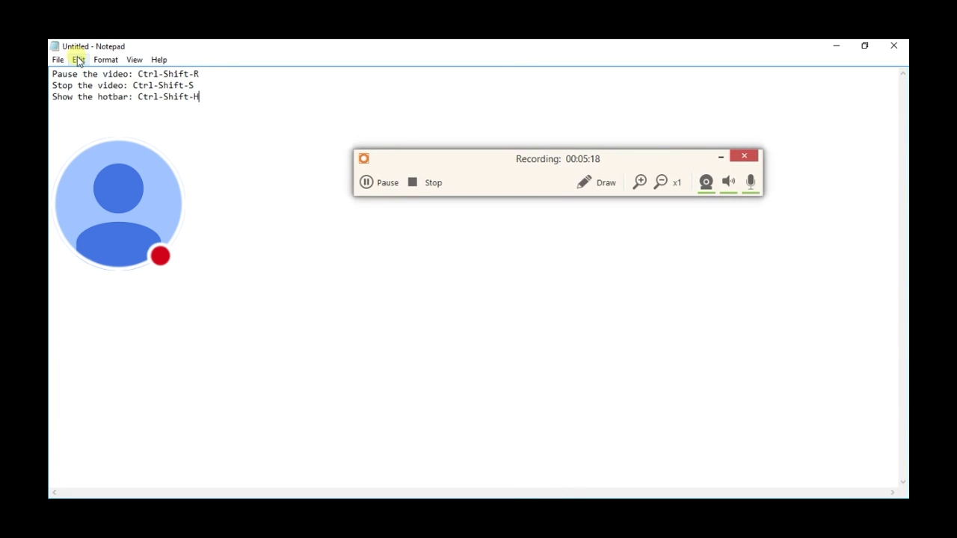
- Minimize Notepad and Alt+Tab between windows, ending on the Icecream Screen Recorder web page
left_click(835, 46)
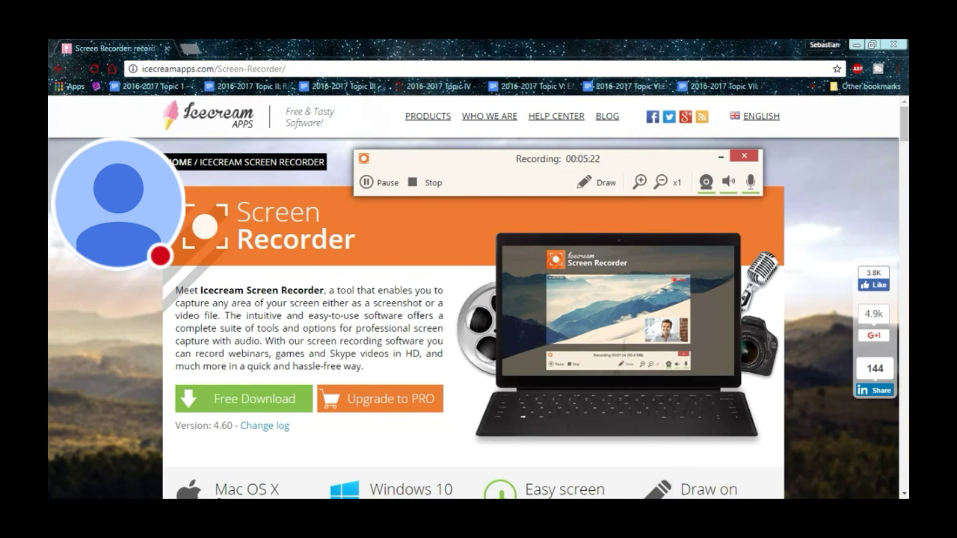
key("alt+Tab")
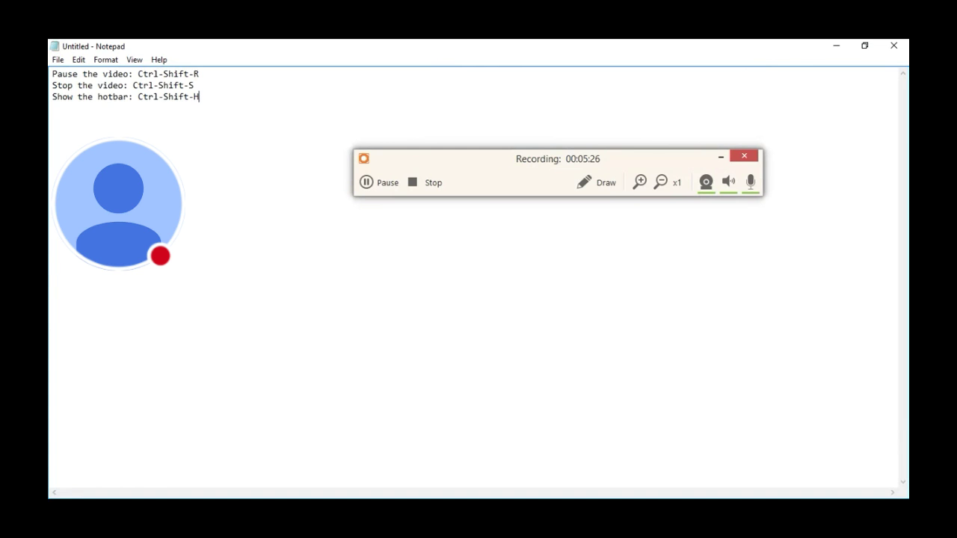
key("alt+Tab")
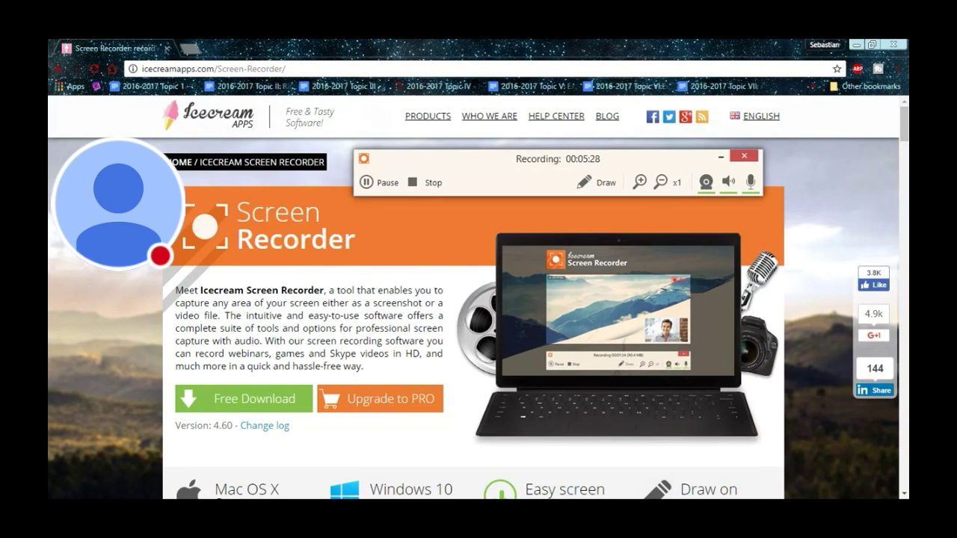
key("alt+Tab")
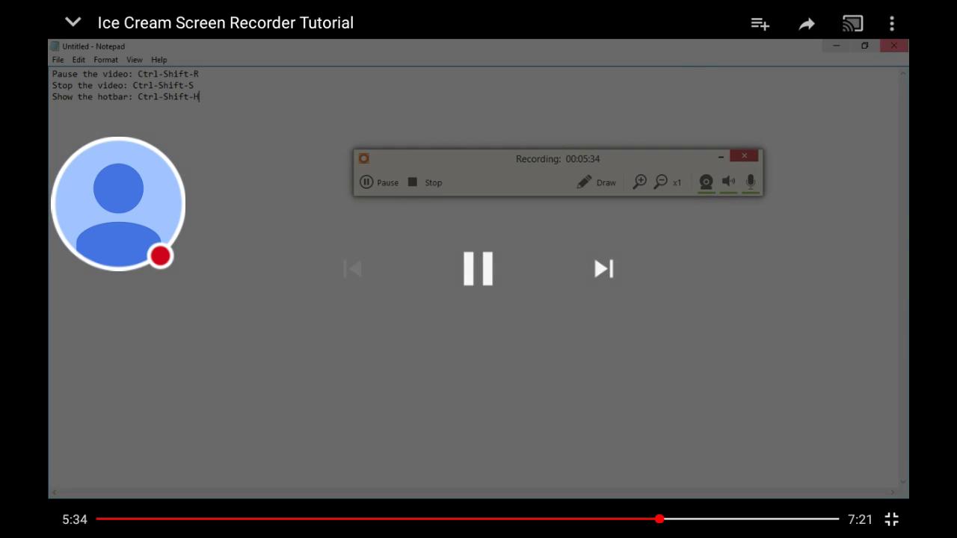
key("alt+Tab")
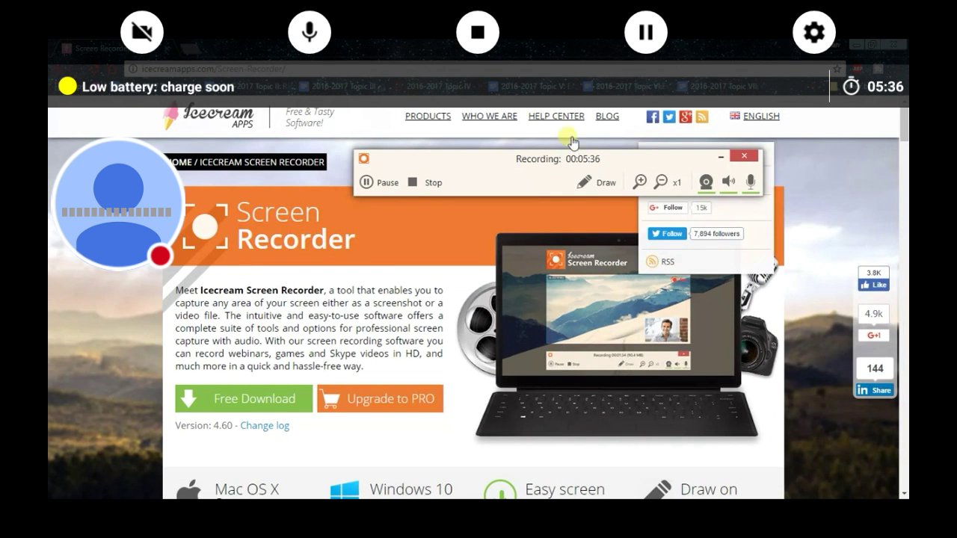